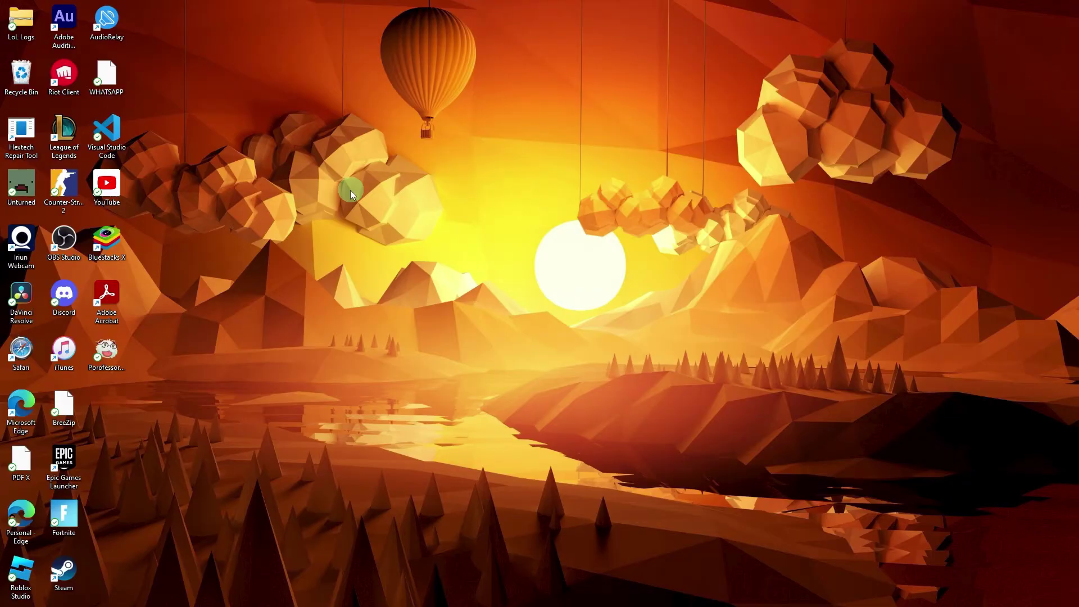
# Step: Launch Task Manager from the taskbar menu and show its Services list
pyautogui.rightClick(250, 595)
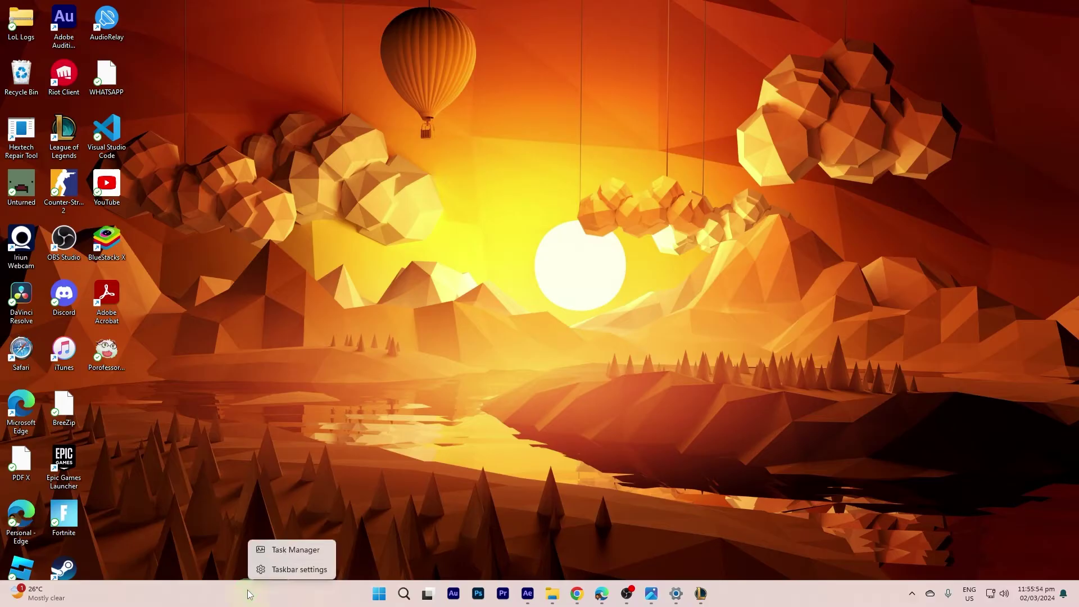
pyautogui.click(274, 550)
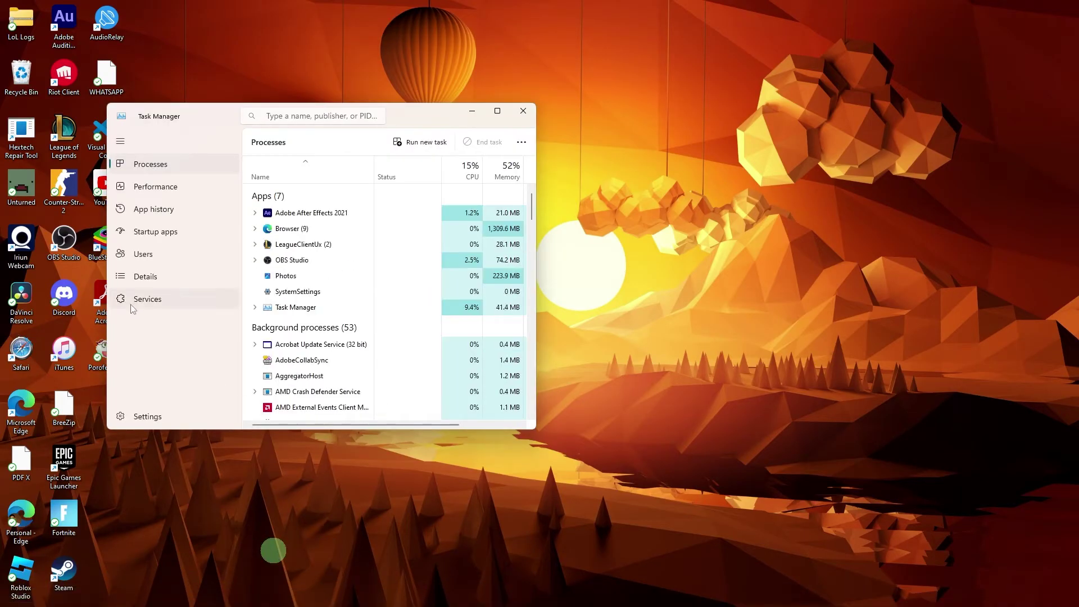
pyautogui.click(131, 303)
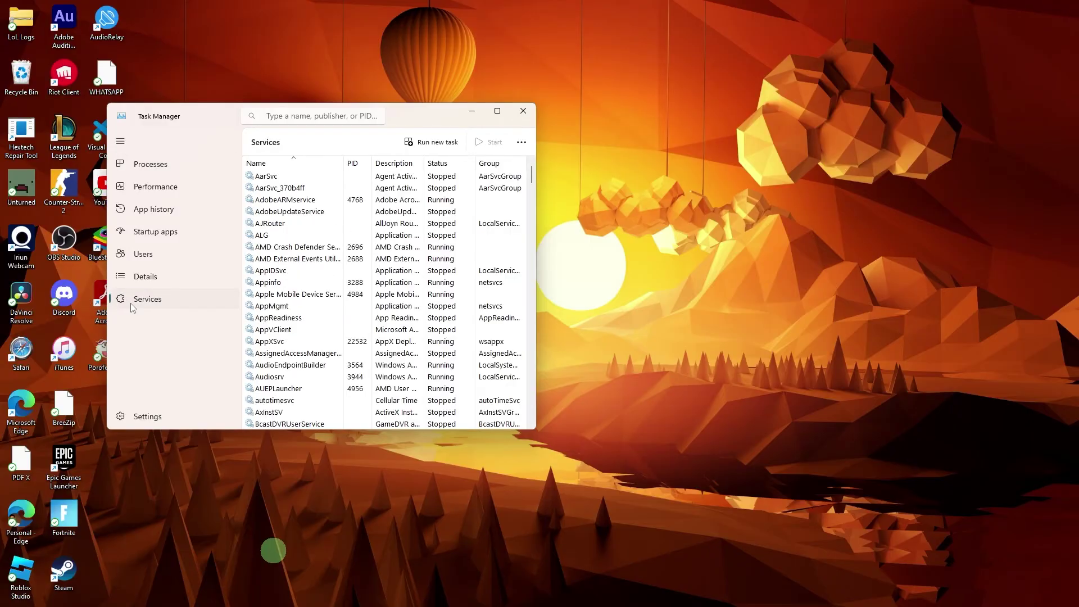
pyautogui.scroll(-10, 312, 346)
pyautogui.scroll(-10, 310, 349)
pyautogui.scroll(-10, 321, 346)
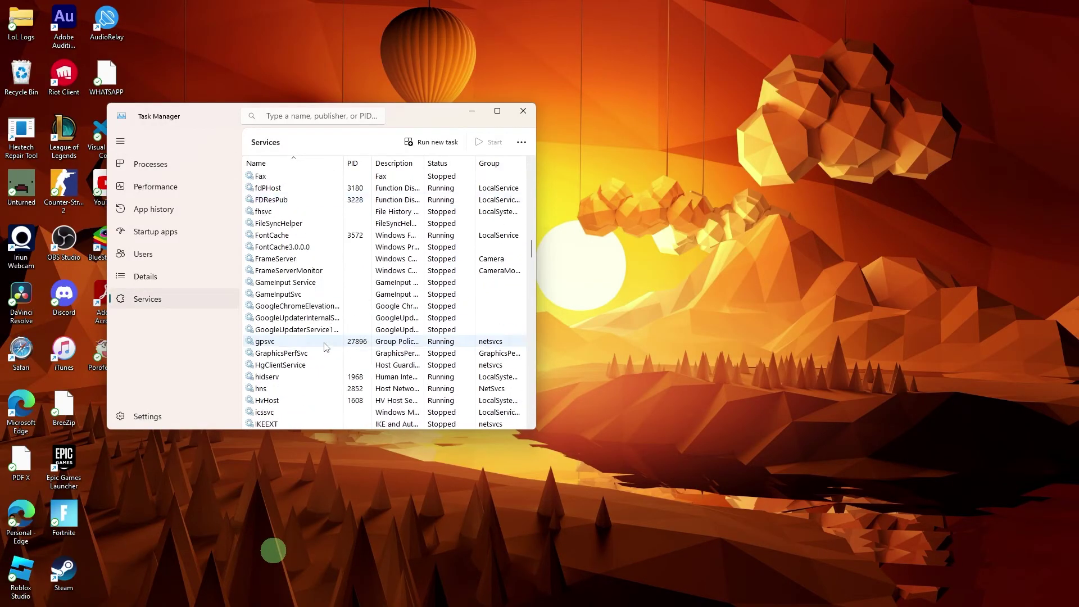
pyautogui.scroll(-10, 329, 341)
pyautogui.scroll(-8, 329, 342)
pyautogui.scroll(-8, 327, 341)
pyautogui.scroll(-8, 326, 340)
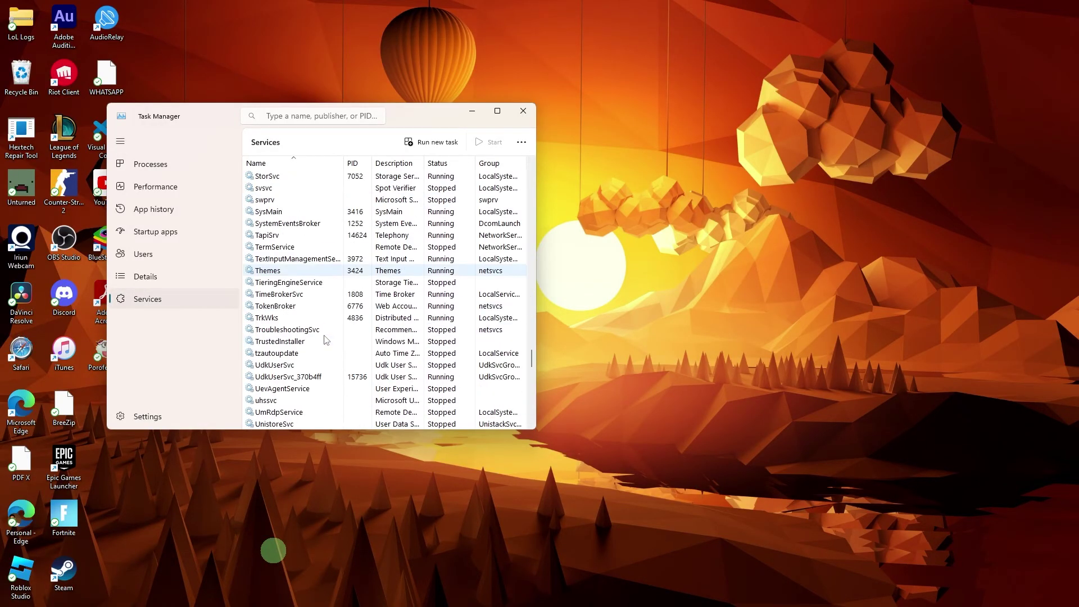
pyautogui.scroll(-8, 324, 339)
pyautogui.scroll(-10, 324, 340)
pyautogui.scroll(-3, 312, 362)
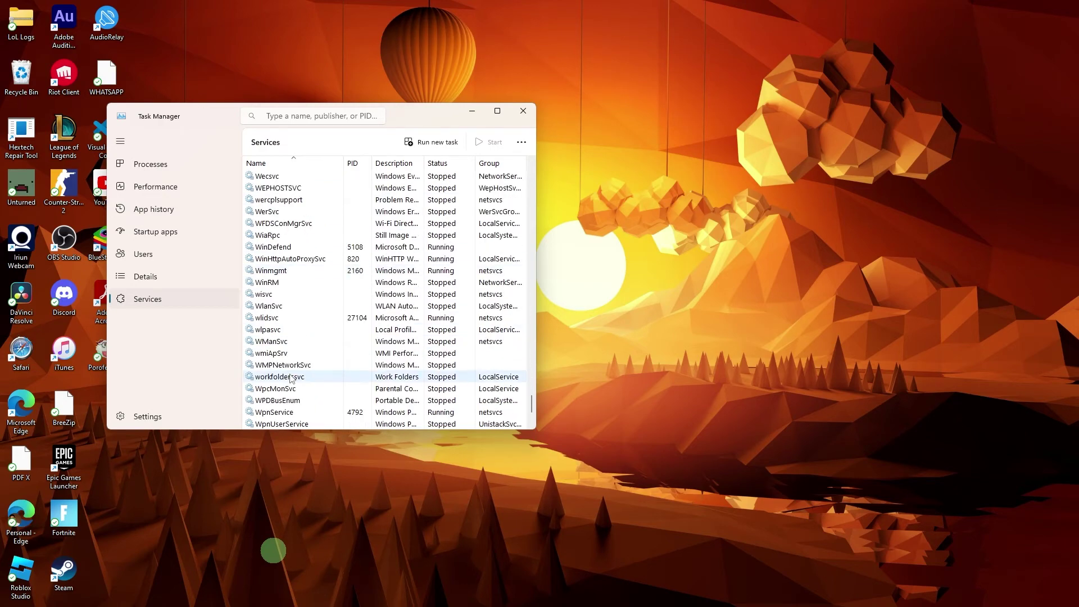
# Step: Select the stopped WpcMonSvc service and bring up its context menu
pyautogui.click(280, 391)
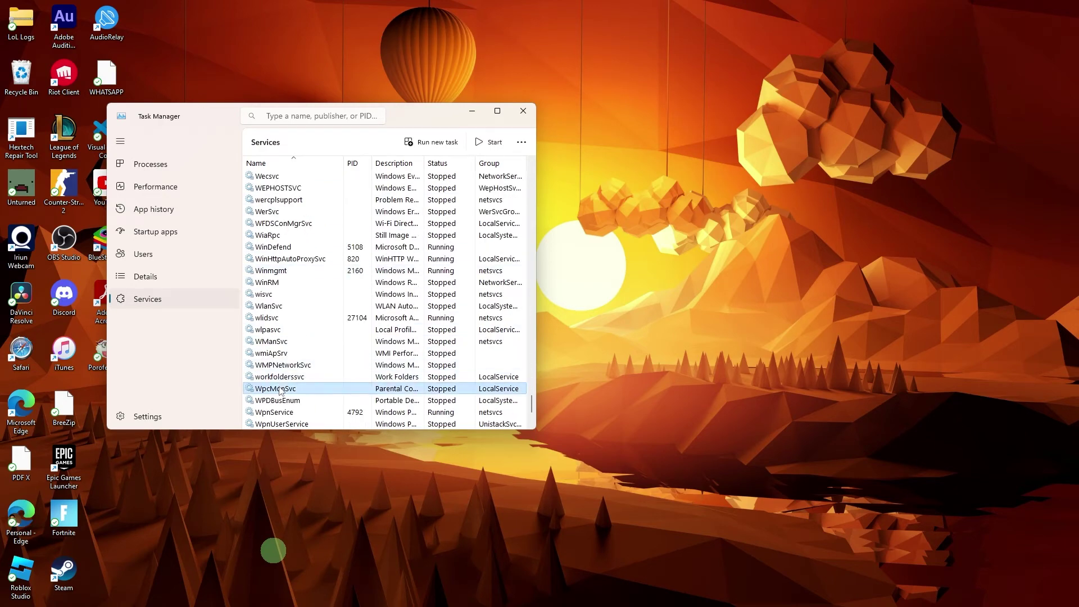
pyautogui.rightClick(294, 392)
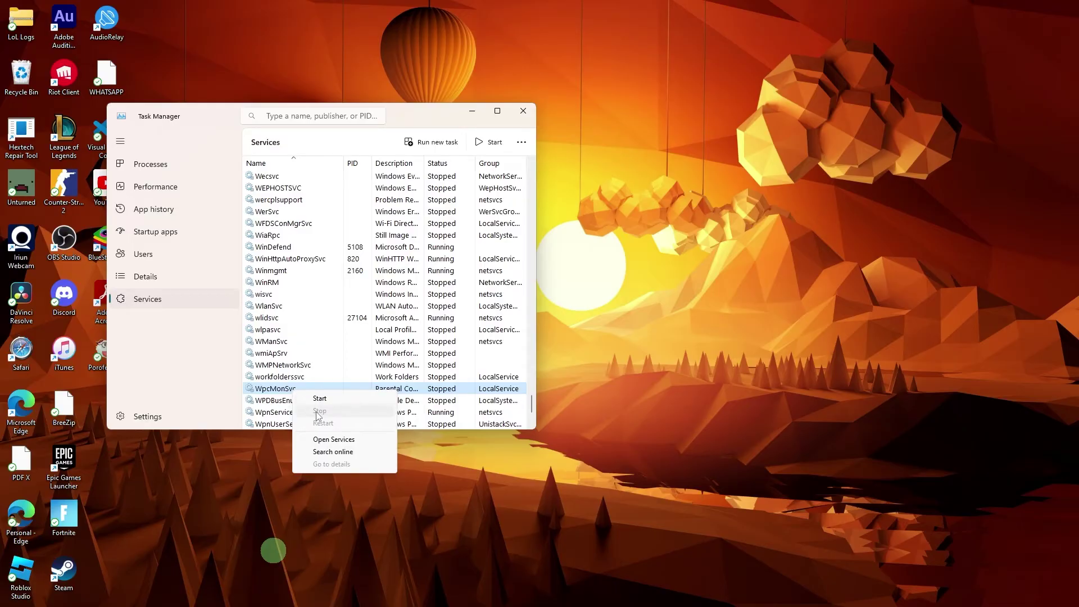
pyautogui.click(213, 392)
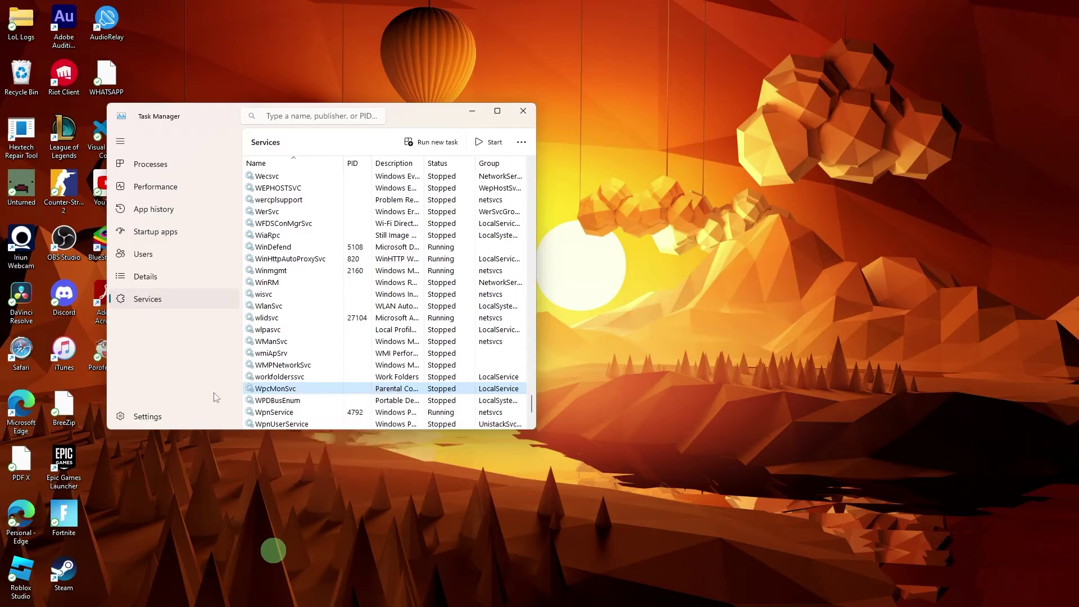
pyautogui.rightClick(288, 392)
# Step: Open the Services console and view the Parental Controls properties (Manual, Stopped)
pyautogui.click(320, 440)
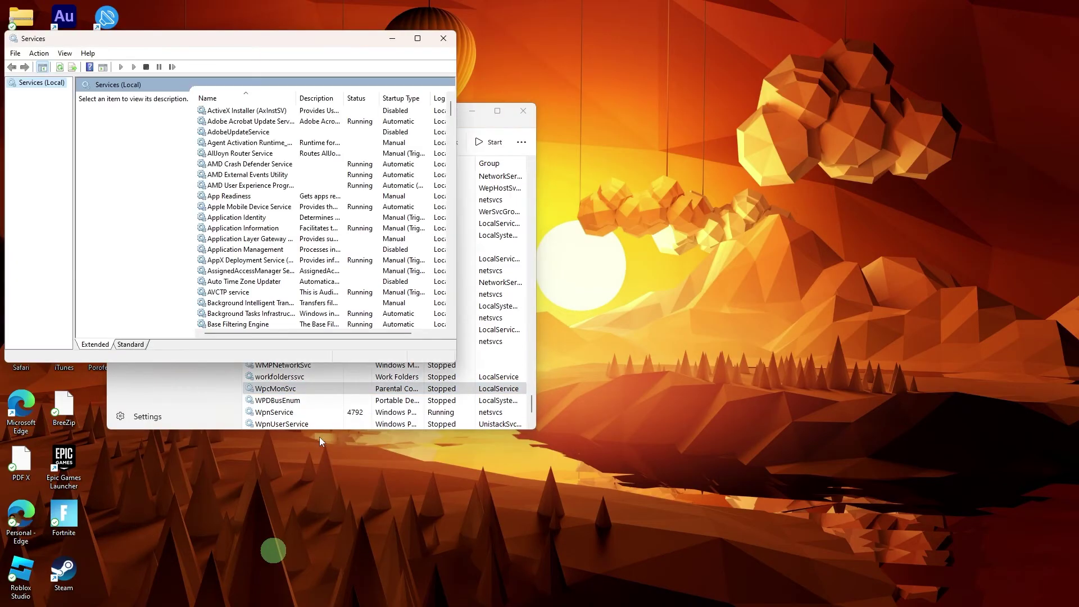
pyautogui.scroll(-15, 224, 166)
pyautogui.scroll(-15, 229, 182)
pyautogui.scroll(-15, 234, 199)
pyautogui.scroll(-4, 234, 199)
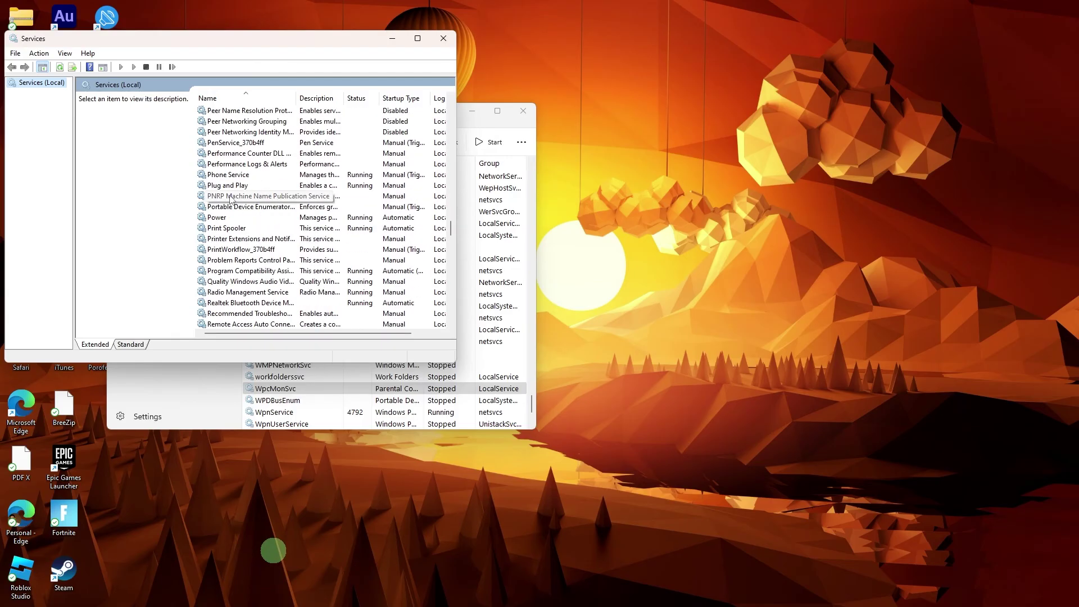
pyautogui.scroll(1, 230, 199)
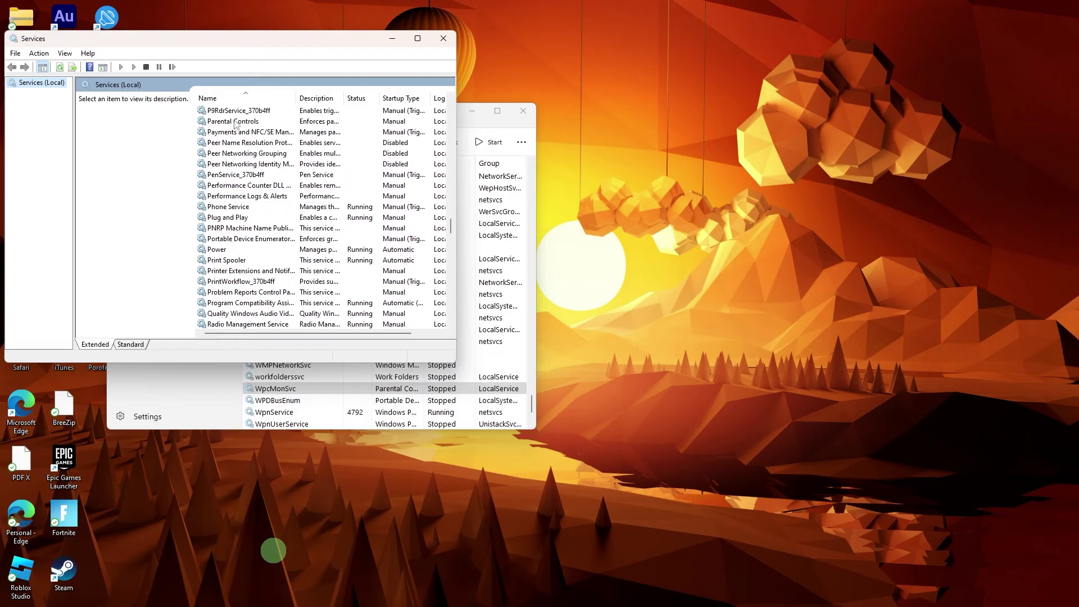
pyautogui.scroll(2, 235, 192)
pyautogui.click(237, 188)
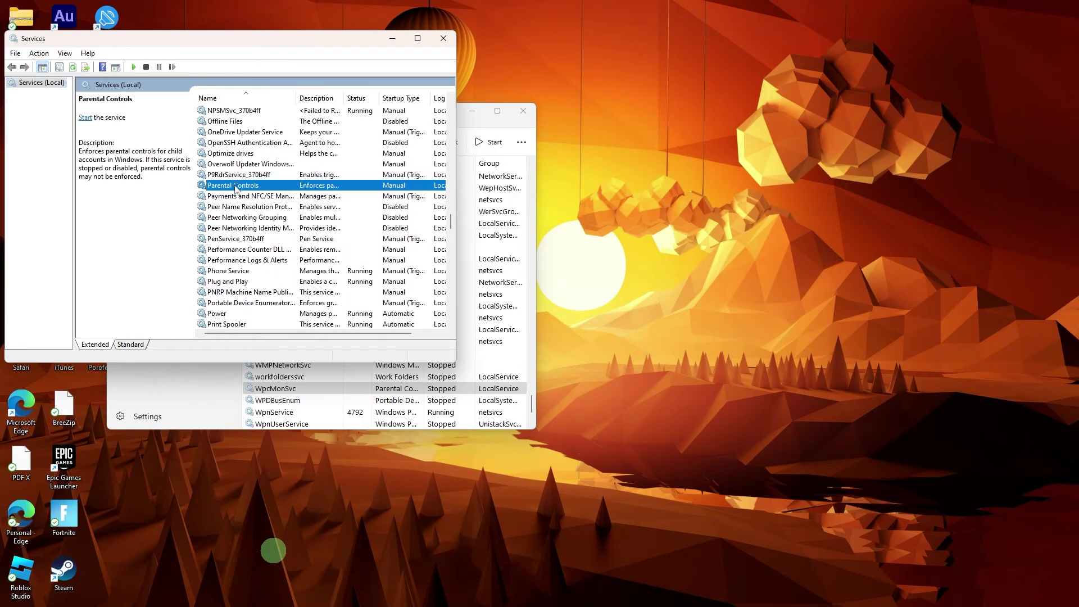
pyautogui.rightClick(236, 188)
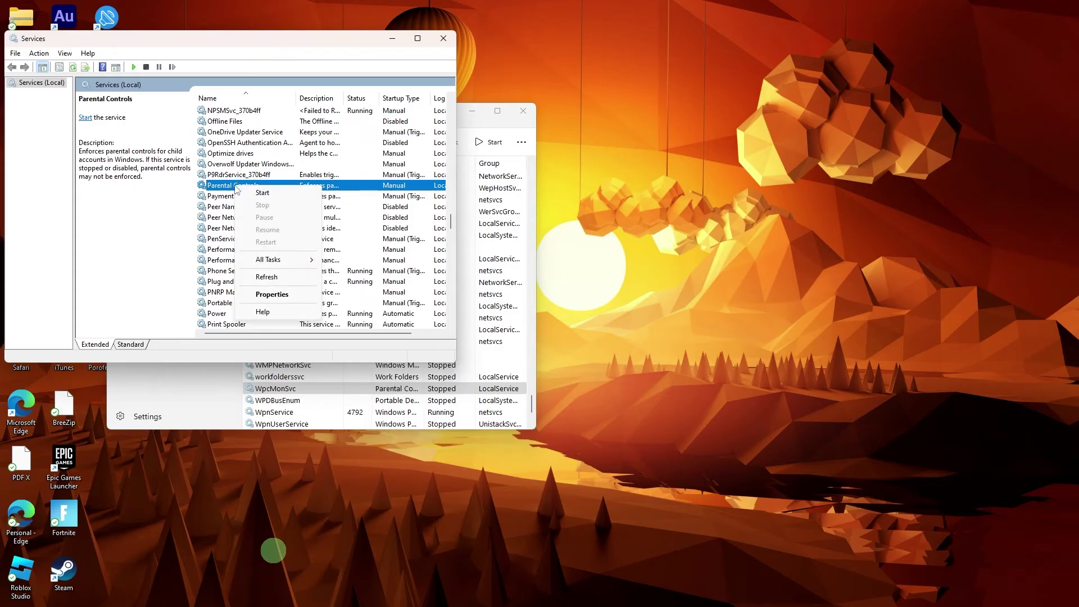
pyautogui.click(273, 297)
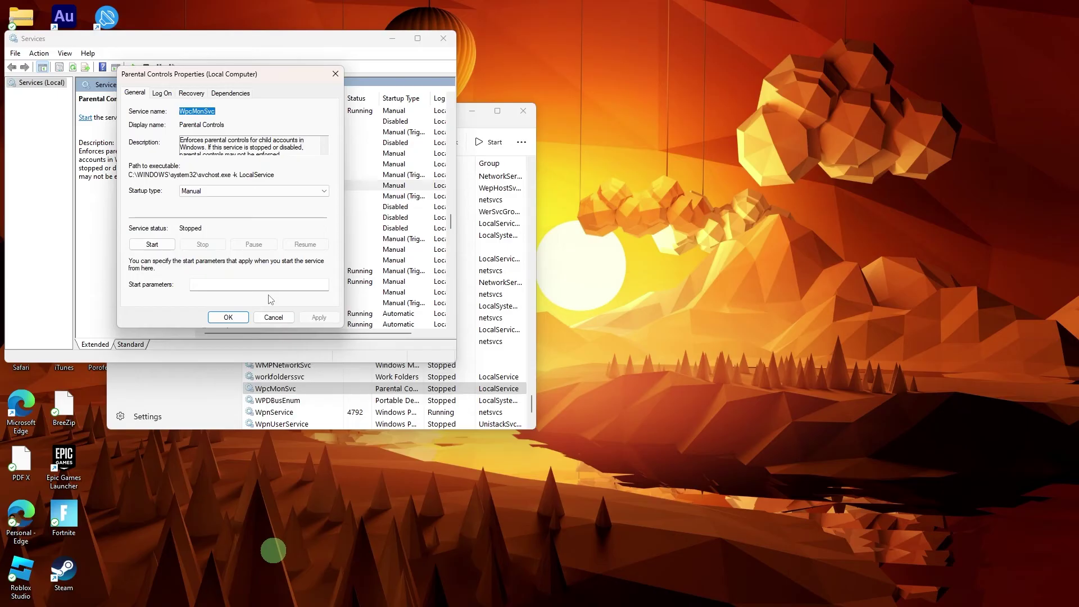
# Step: Change Parental Controls startup type from Manual to Disabled, apply, and confirm
pyautogui.click(210, 191)
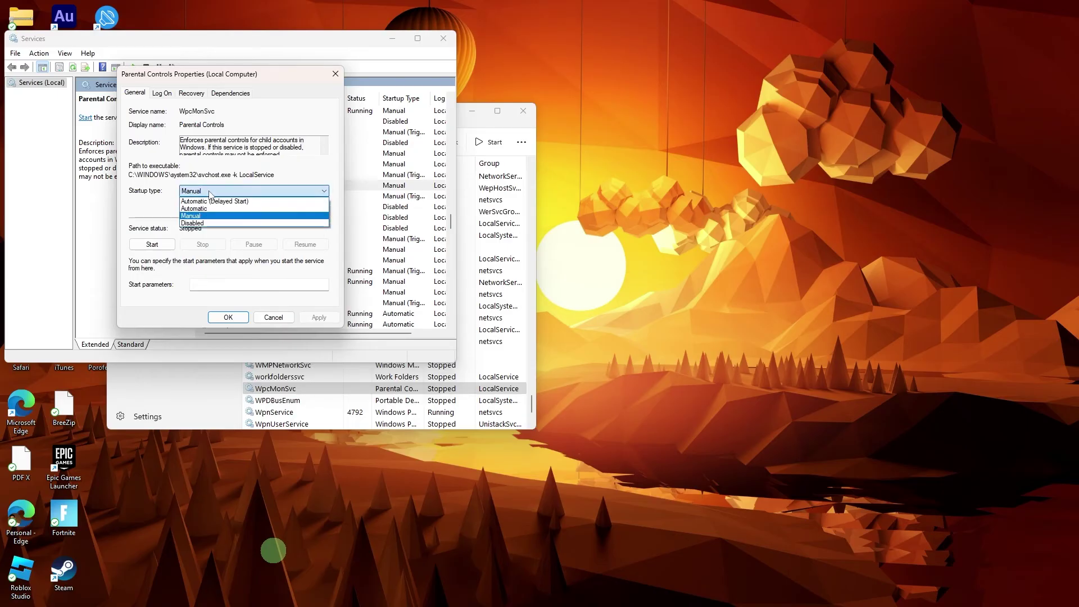
pyautogui.click(194, 224)
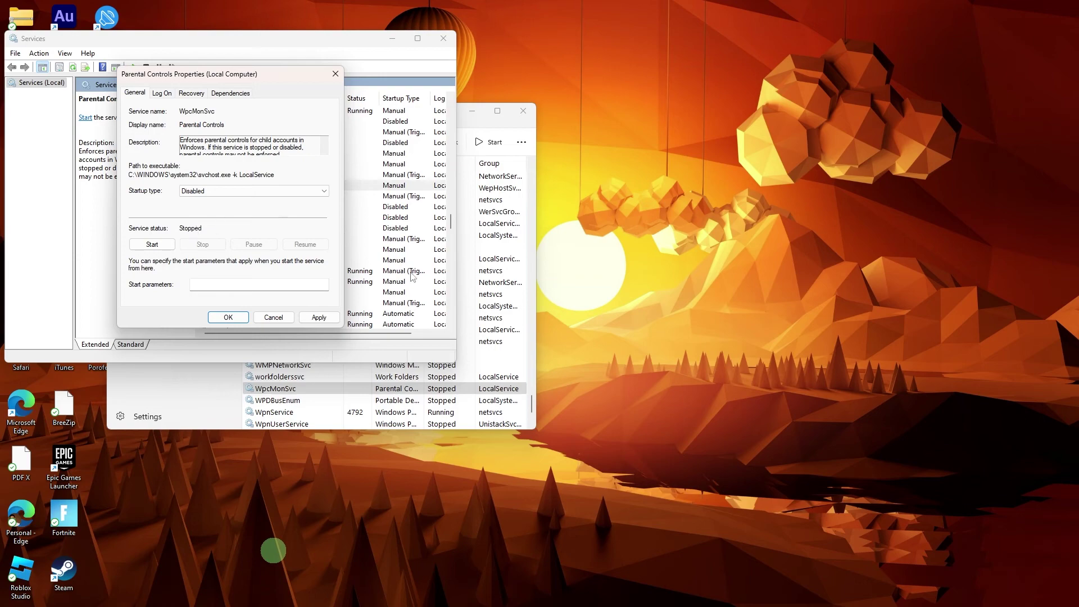
pyautogui.click(318, 320)
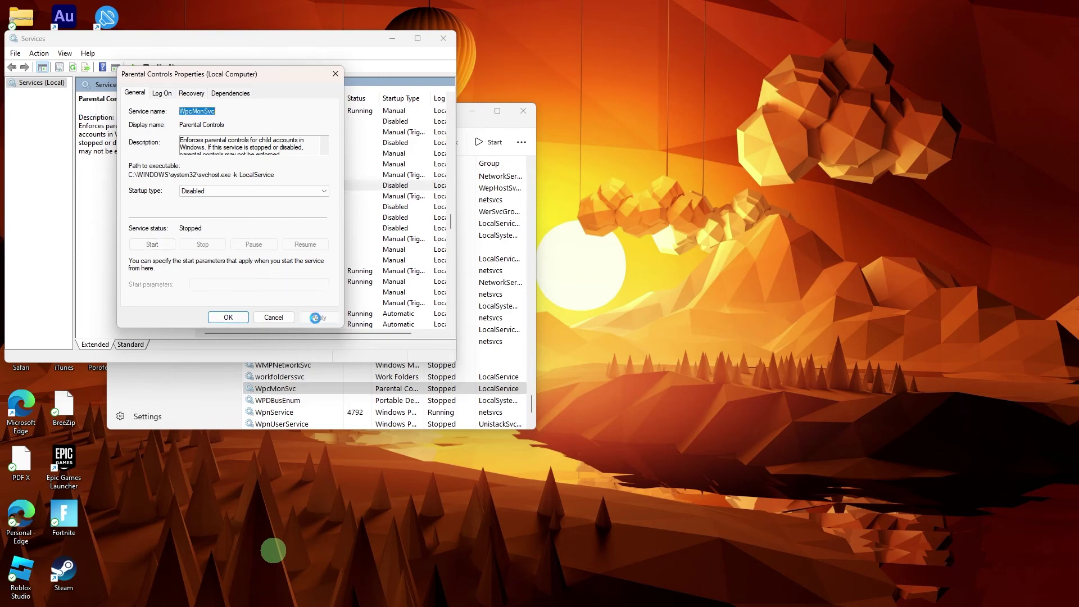
pyautogui.click(226, 319)
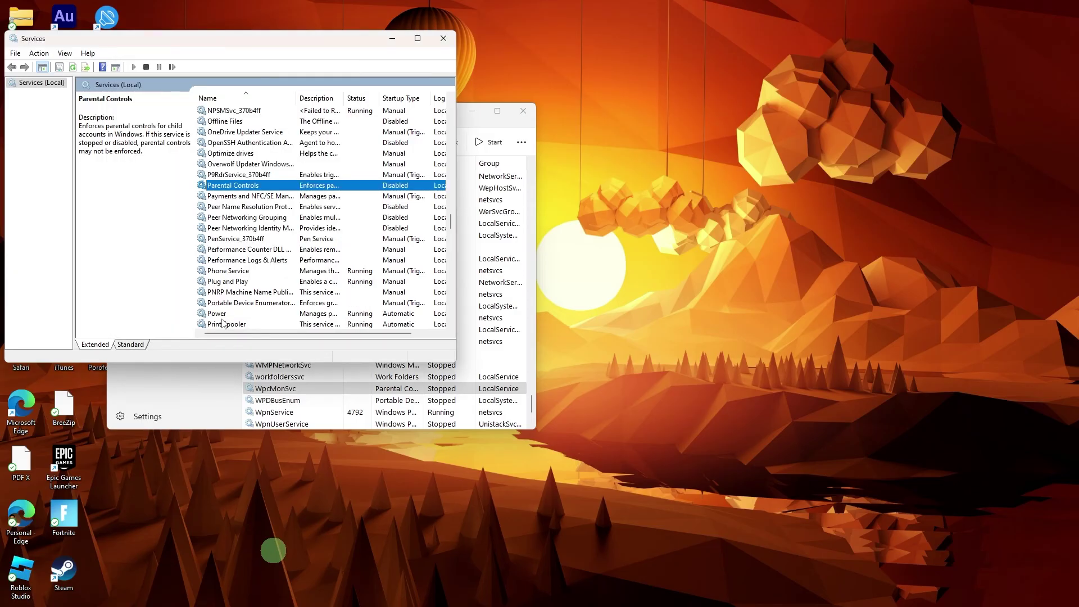